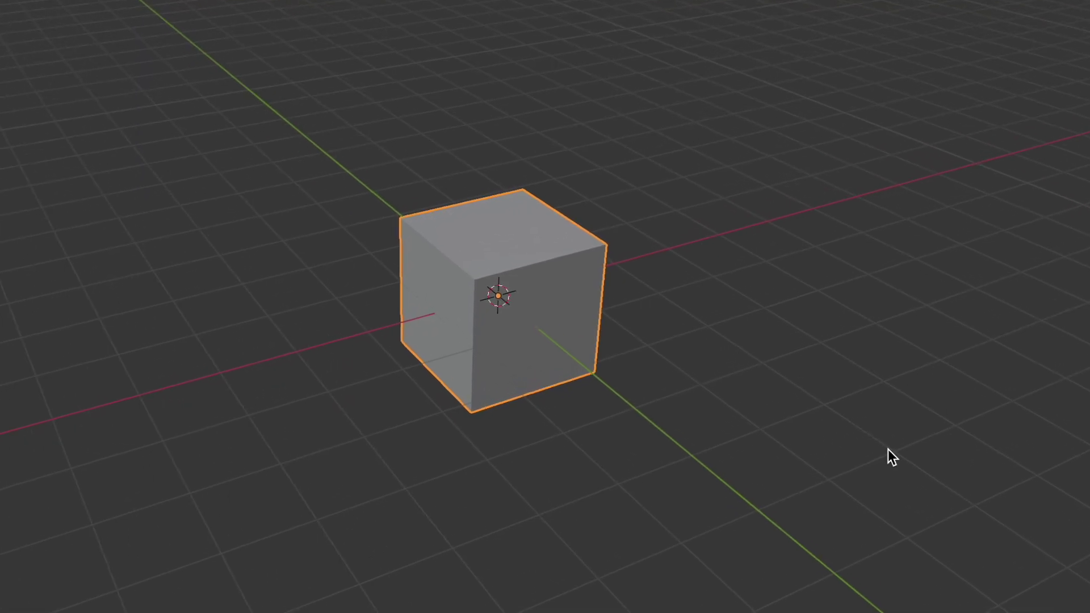
# - Move the default cube away and view the Door_1 door blockout straight on
pyautogui.press('g')
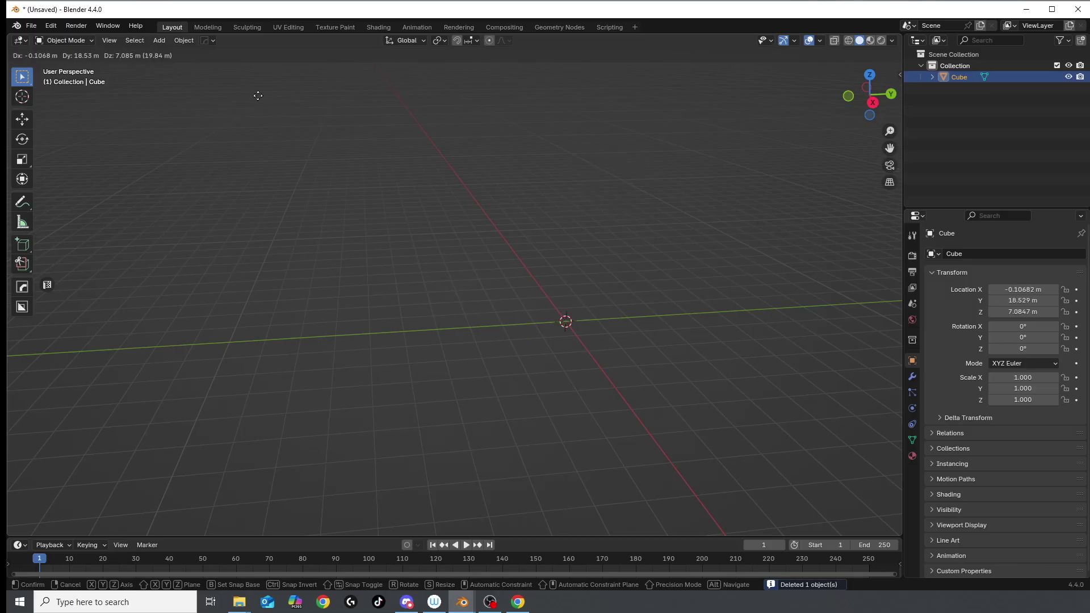
pyautogui.click(871, 101)
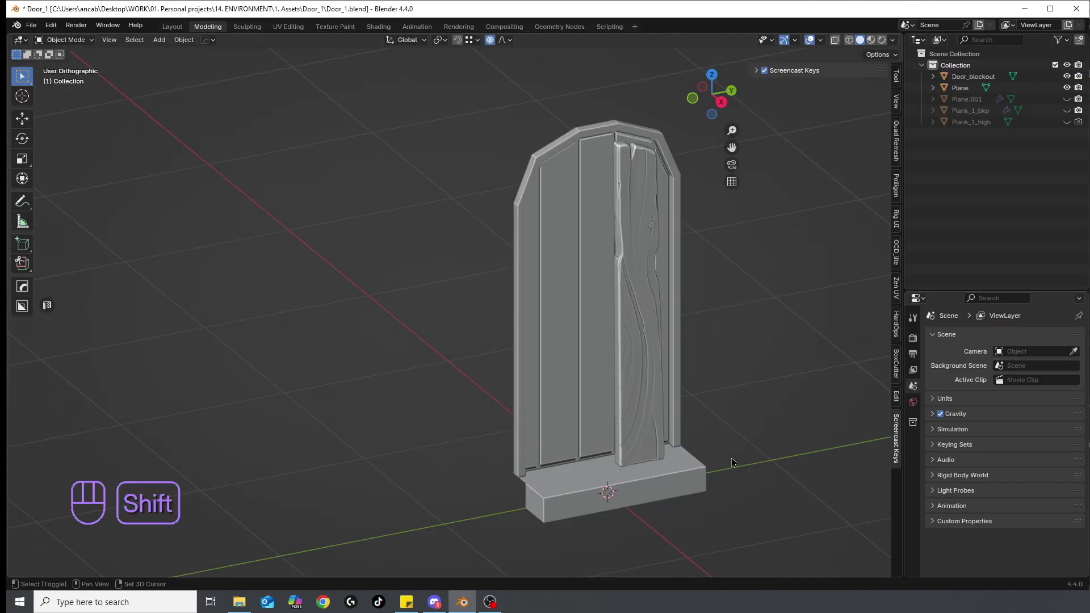
# - Add a plane, stand it upright with a 90° Y rotation, and position its vertices
pyautogui.hotkey('shift', 'a')
pyautogui.click(778, 371)
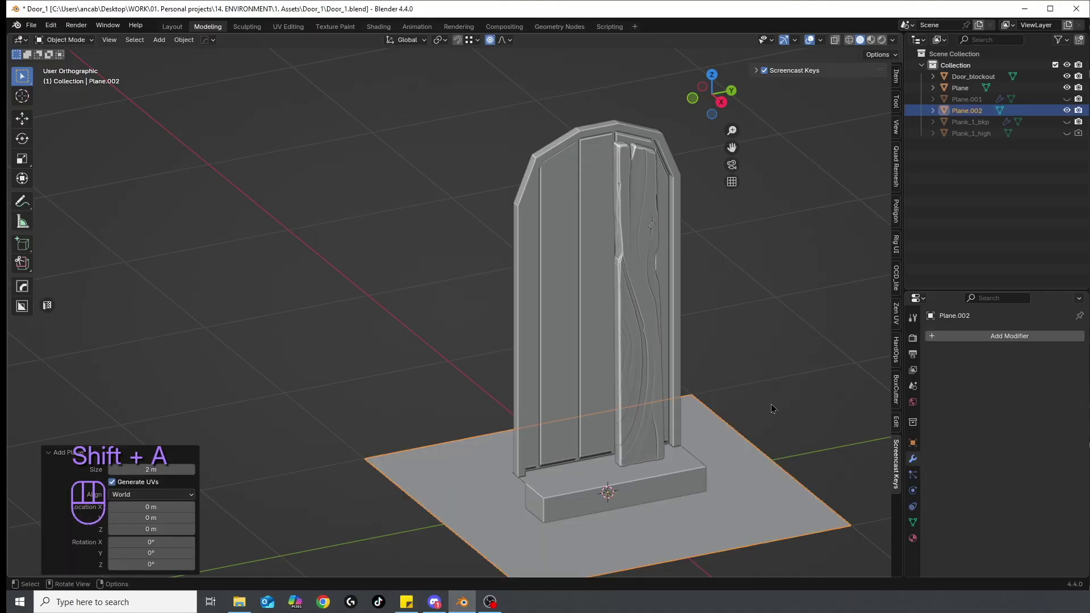
pyautogui.write('ry90')
pyautogui.press('Return')
pyautogui.press('KP_1')
pyautogui.press('Tab')
pyautogui.press('g')
pyautogui.press('y')
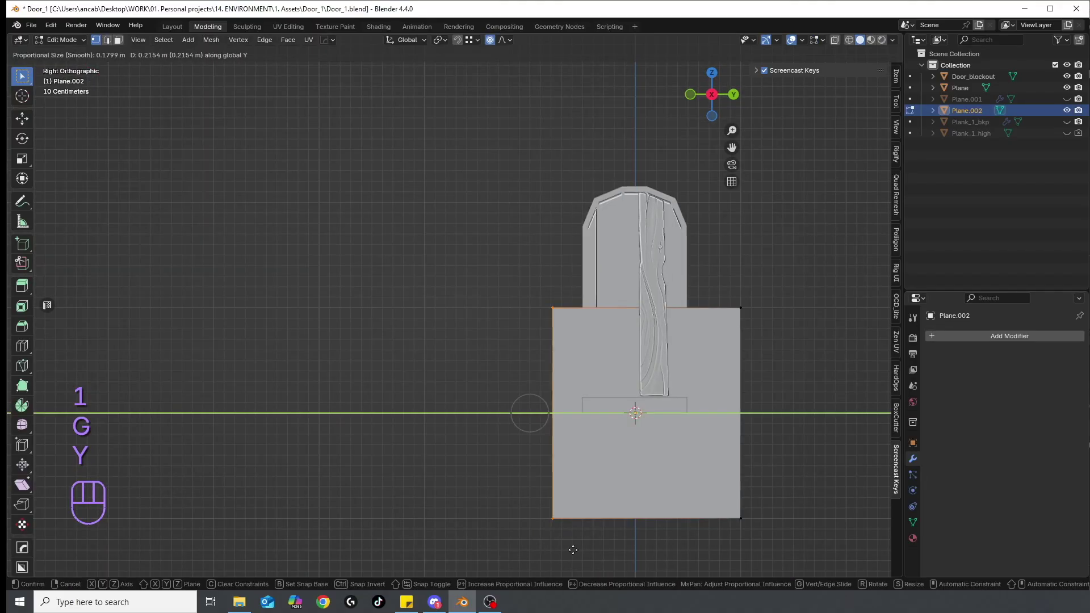
pyautogui.press('g')
pyautogui.press('z')
pyautogui.press('g')
pyautogui.press('z')
pyautogui.click(725, 441)
pyautogui.moveTo(725, 441); pyautogui.dragTo(699, 341, button='middle')
# - Extrude the plank edge and knife-cut a split line into its bottom
pyautogui.press('e')
pyautogui.scroll(5, 604, 373)
pyautogui.press('k')
pyautogui.click(604, 373)
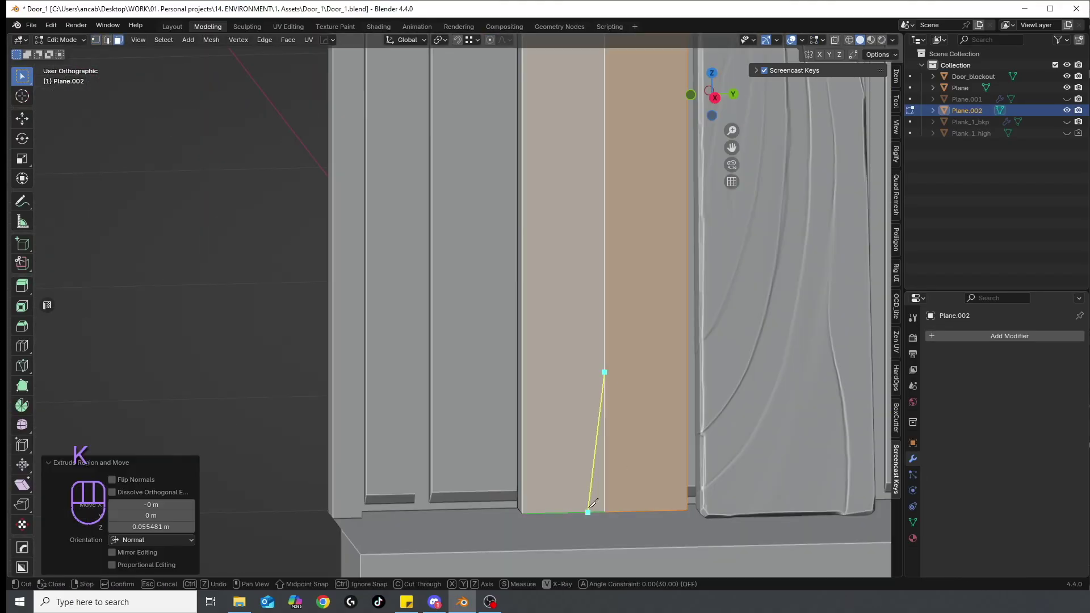
pyautogui.press('Return')
pyautogui.press('Tab')
pyautogui.hotkey('shift', 'h')
pyautogui.press('Tab')
pyautogui.press('k')
pyautogui.click(589, 365)
pyautogui.click(605, 511)
pyautogui.press('Return')
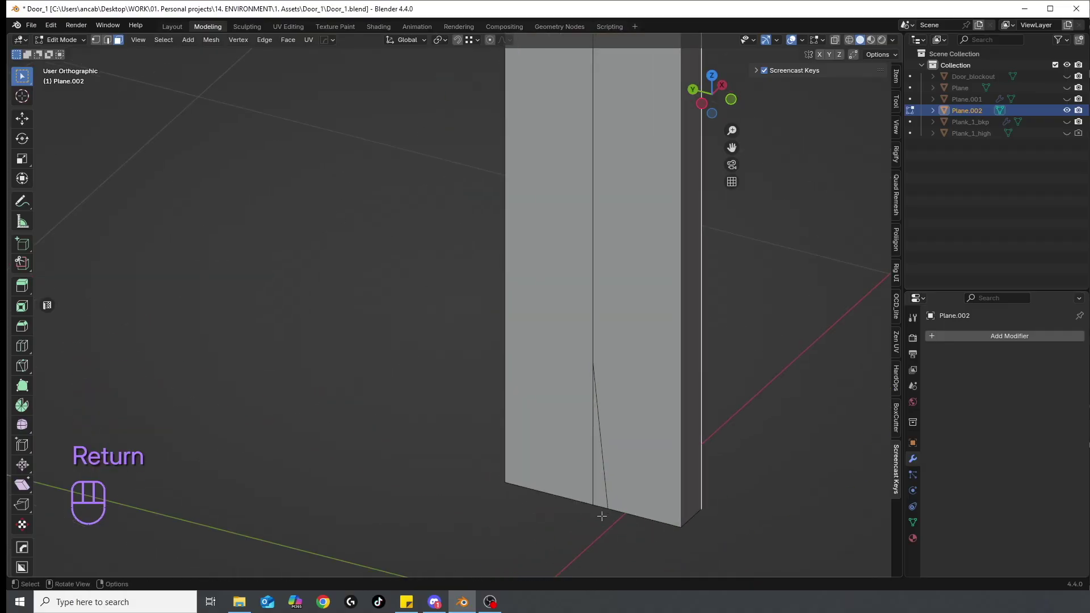
# - Move the cut vertices sideways along Y to open the bottom into two prongs
pyautogui.press('1')
pyautogui.press('g')
pyautogui.press('y')
pyautogui.click(619, 539)
pyautogui.moveTo(619, 540); pyautogui.dragTo(600, 425, button='middle')
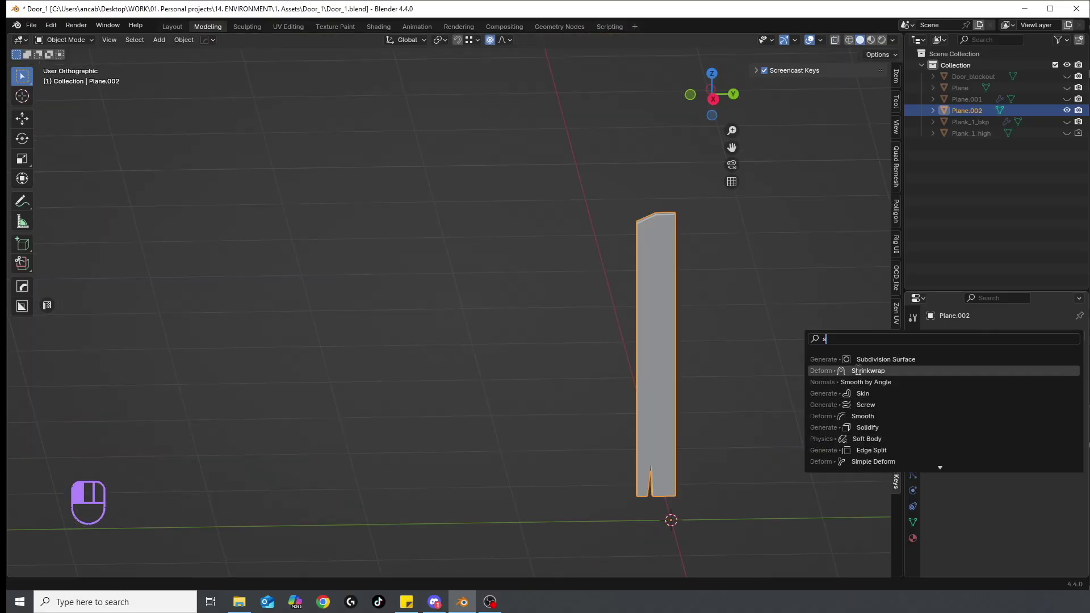
# - Add a Subdivision modifier to the plank and join the cut vertices with an edge
pyautogui.click(877, 370)
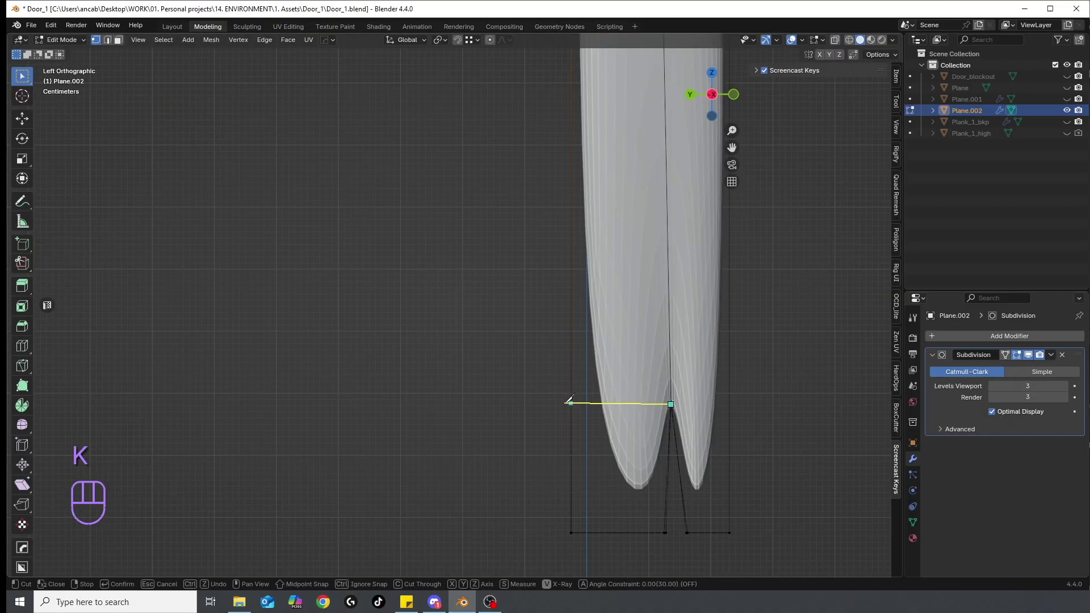
pyautogui.press('Return')
pyautogui.press('k')
pyautogui.press('y')
pyautogui.press('Return')
pyautogui.press('j')
# - Add Ctrl+R edge loops near the plank top
pyautogui.hotkey('ctrl', 'r')
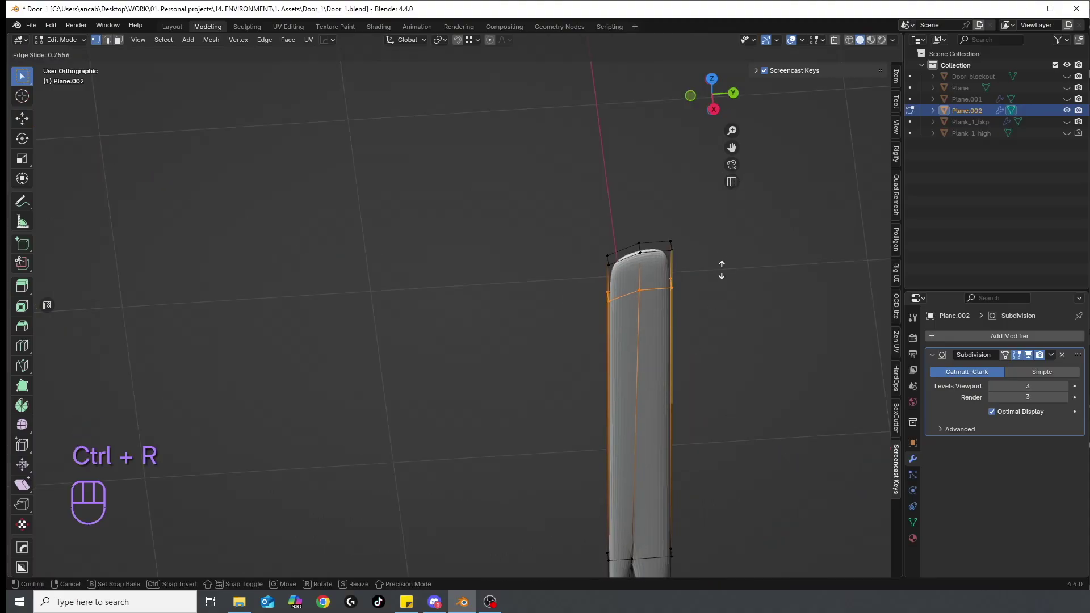
pyautogui.click(640, 301)
pyautogui.hotkey('ctrl', 'r')
pyautogui.click(657, 293)
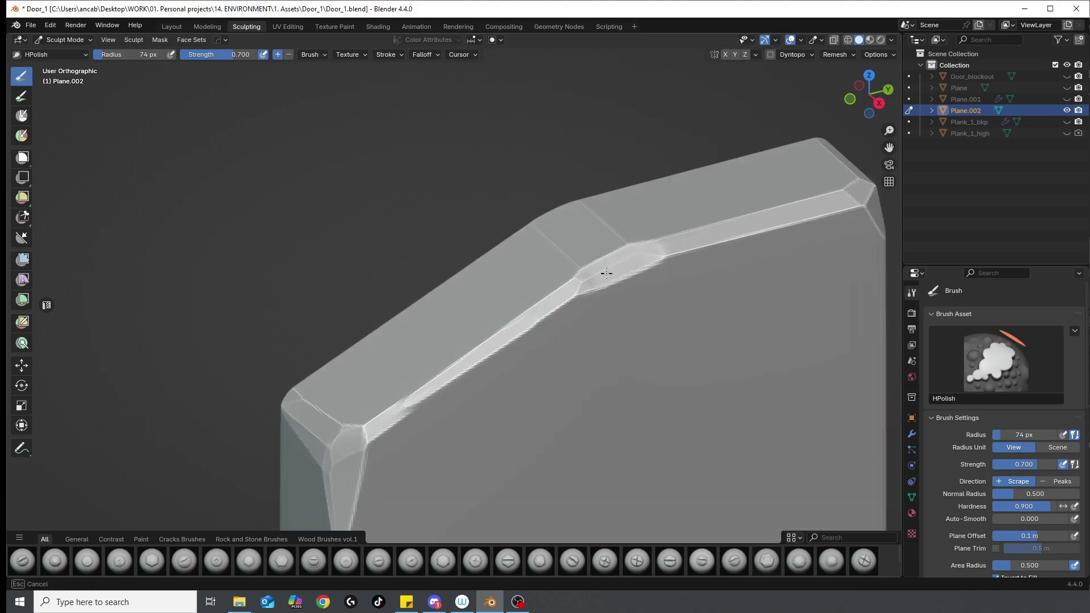
# - Mask the plank's right side and a wavy stripe, carving them with the Layer brush
pyautogui.moveTo(606, 273); pyautogui.dragTo(611, 344, button='middle')
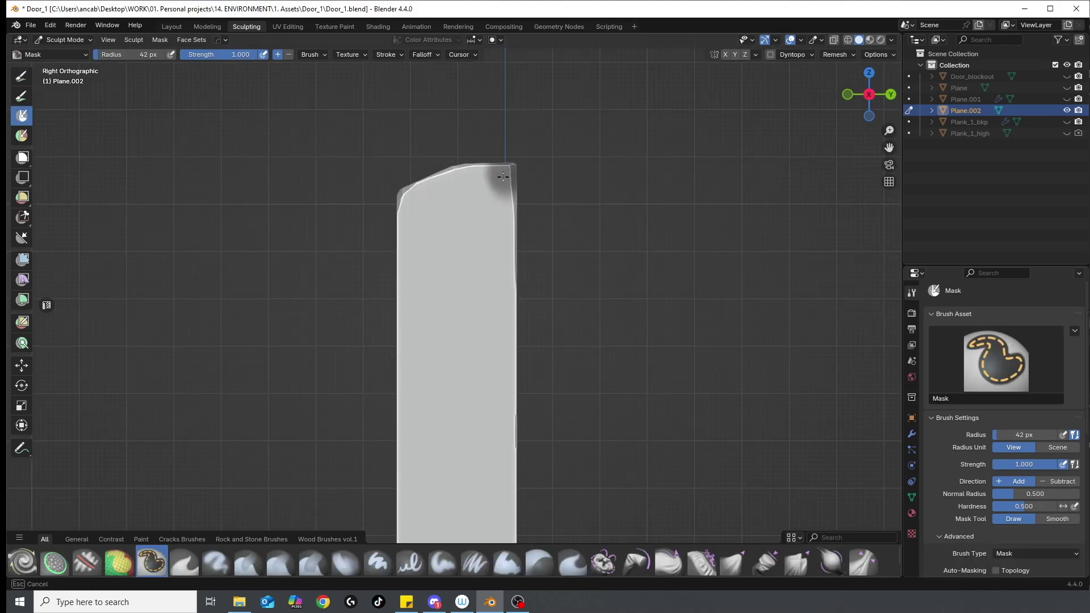
pyautogui.moveTo(501, 177); pyautogui.dragTo(494, 216)
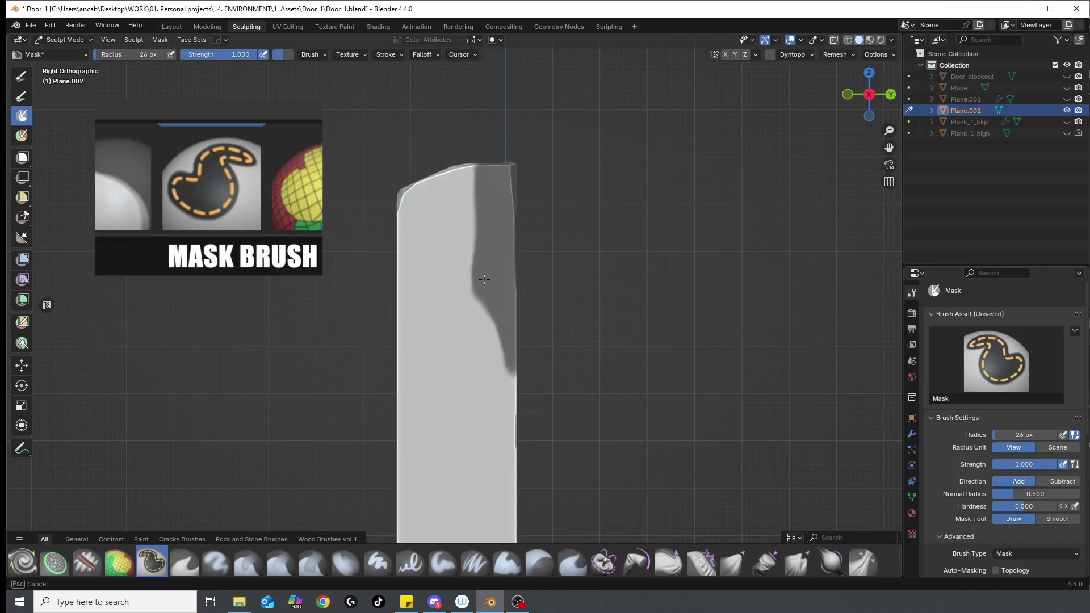
pyautogui.moveTo(482, 280)
pyautogui.mouseDown(button='middle')
pyautogui.moveTo(523, 354)
pyautogui.moveTo(565, 279)
pyautogui.mouseUp(button='middle')
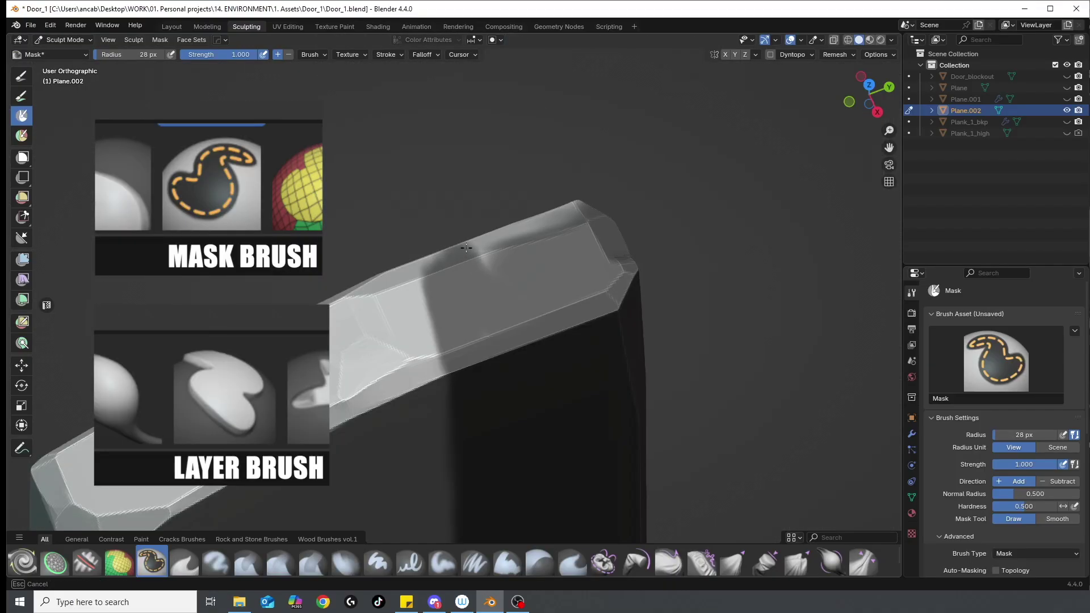
pyautogui.press('l')
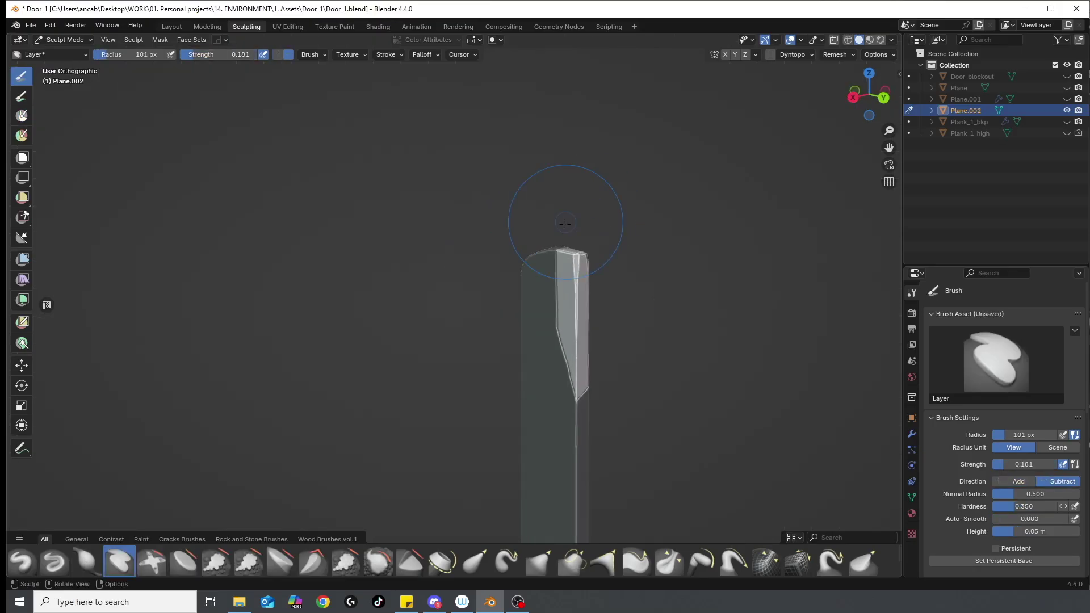
pyautogui.scroll(-3, 564, 280)
pyautogui.press('m')
pyautogui.moveTo(579, 150); pyautogui.dragTo(555, 412)
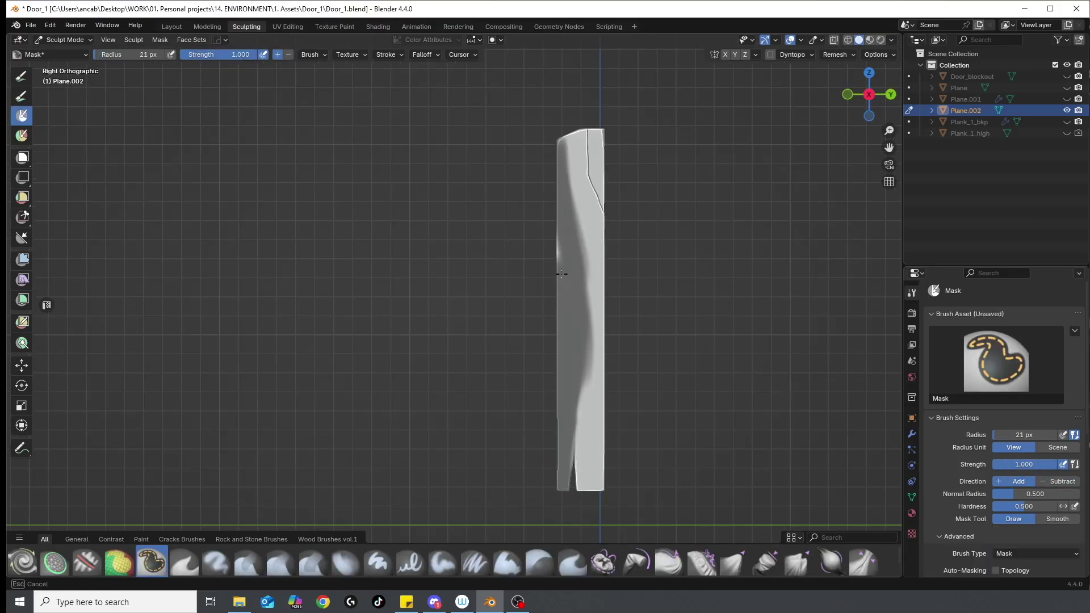
pyautogui.press('l')
pyautogui.moveTo(561, 275); pyautogui.dragTo(584, 443, button='middle')
# - Mask more grain strokes and a patch near the bottom, carving each with the Layer brush
pyautogui.press('m')
pyautogui.moveTo(677, 509); pyautogui.dragTo(506, 214, button='middle')
pyautogui.moveTo(507, 214); pyautogui.dragTo(560, 450)
pyautogui.moveTo(559, 450); pyautogui.dragTo(548, 209, button='middle')
pyautogui.moveTo(547, 208); pyautogui.dragTo(536, 340)
pyautogui.moveTo(535, 341); pyautogui.dragTo(512, 256, button='middle')
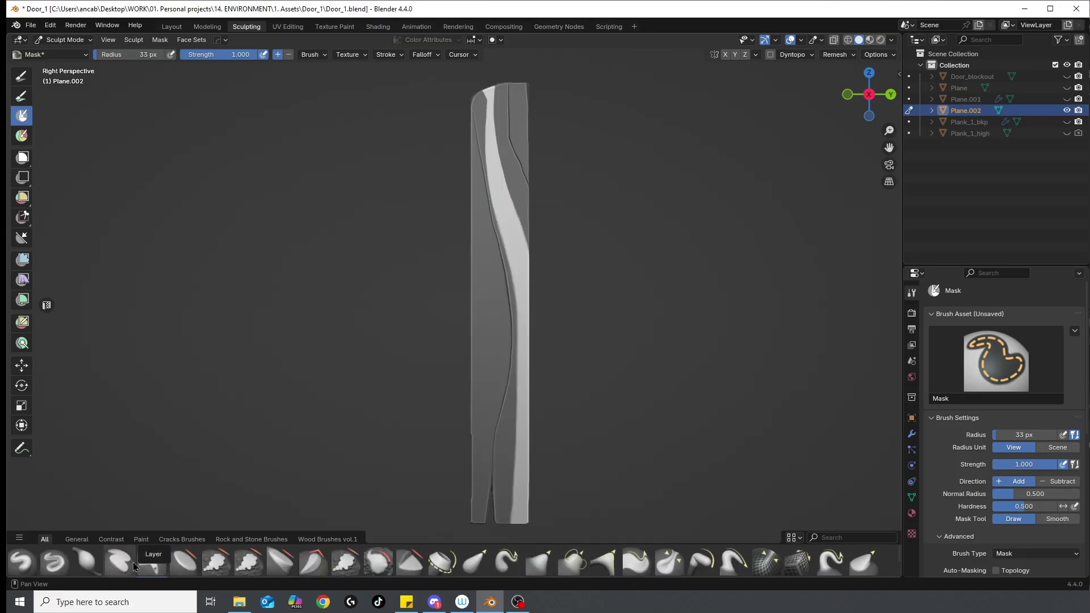
pyautogui.press('l')
pyautogui.scroll(-3, 544, 447)
pyautogui.press('m')
pyautogui.moveTo(544, 446); pyautogui.dragTo(592, 400, button='middle')
pyautogui.moveTo(593, 401); pyautogui.dragTo(596, 363)
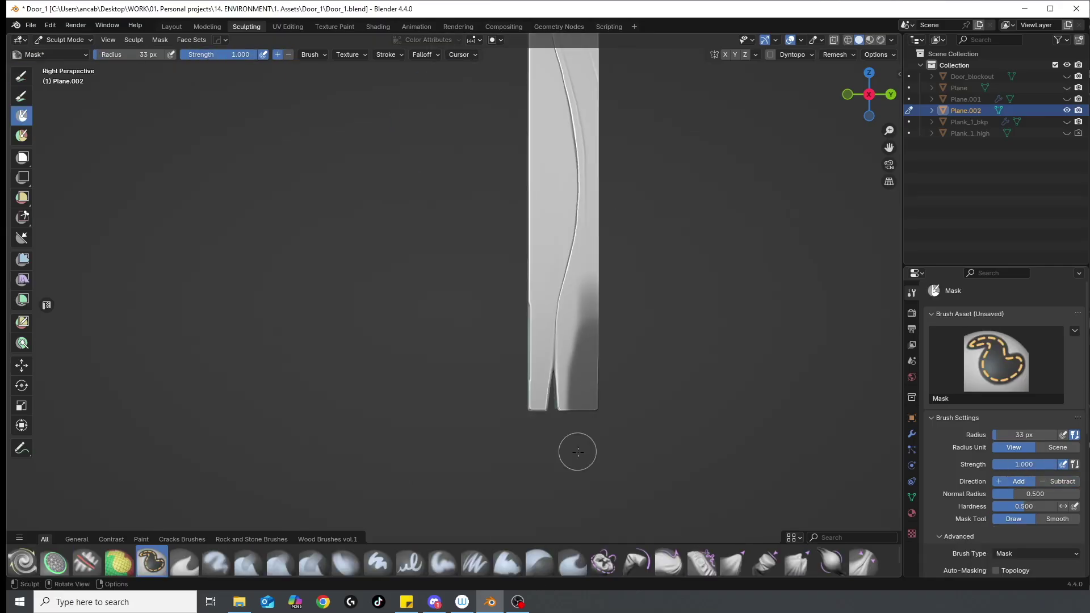
pyautogui.moveTo(577, 452)
pyautogui.mouseDown(button='middle')
pyautogui.moveTo(570, 349)
pyautogui.moveTo(547, 284)
pyautogui.mouseUp(button='middle')
pyautogui.press('l')
pyautogui.scroll(-2, 559, 346)
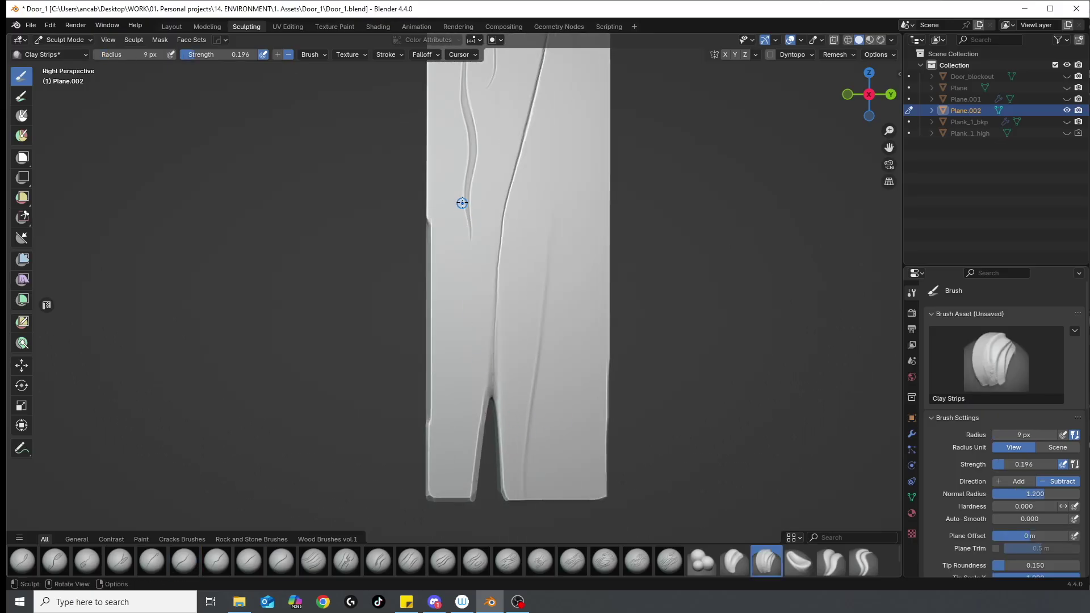
pyautogui.scroll(2, 462, 202)
pyautogui.scroll(-2, 477, 266)
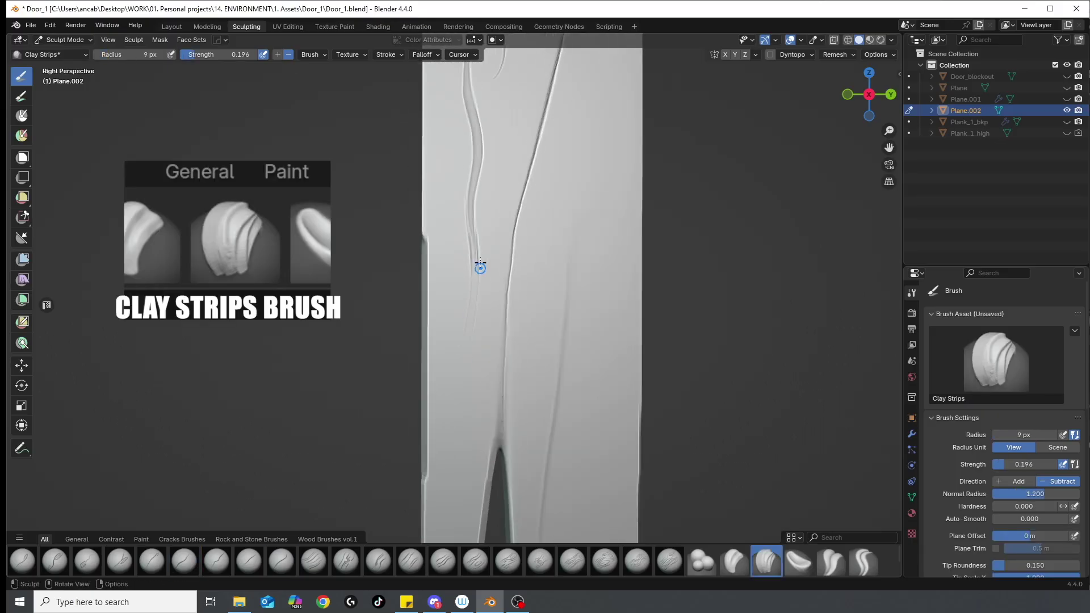
pyautogui.scroll(-1, 478, 268)
pyautogui.scroll(-3, 473, 340)
pyautogui.scroll(5, 472, 441)
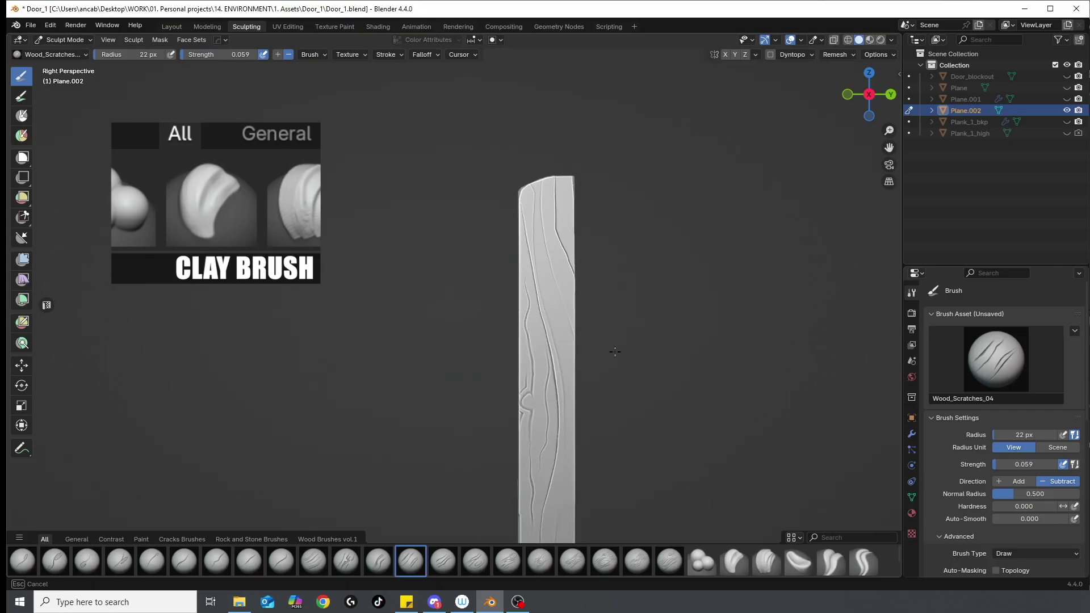
# - Adjust brush falloff and sculpt chipped, beveled edges along the third plank's top
pyautogui.click(423, 55)
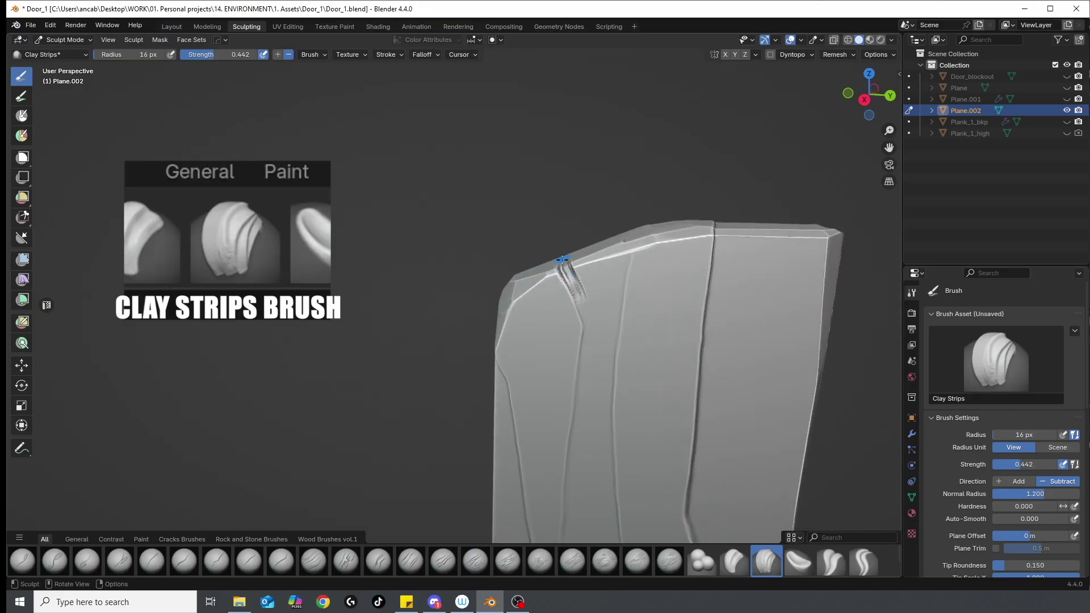
pyautogui.moveTo(562, 258)
pyautogui.keyDown('ctrl'); pyautogui.mouseDown(button='middle')
pyautogui.moveTo(574, 293)
pyautogui.moveTo(569, 393)
pyautogui.mouseUp(button='middle'); pyautogui.keyUp('ctrl')
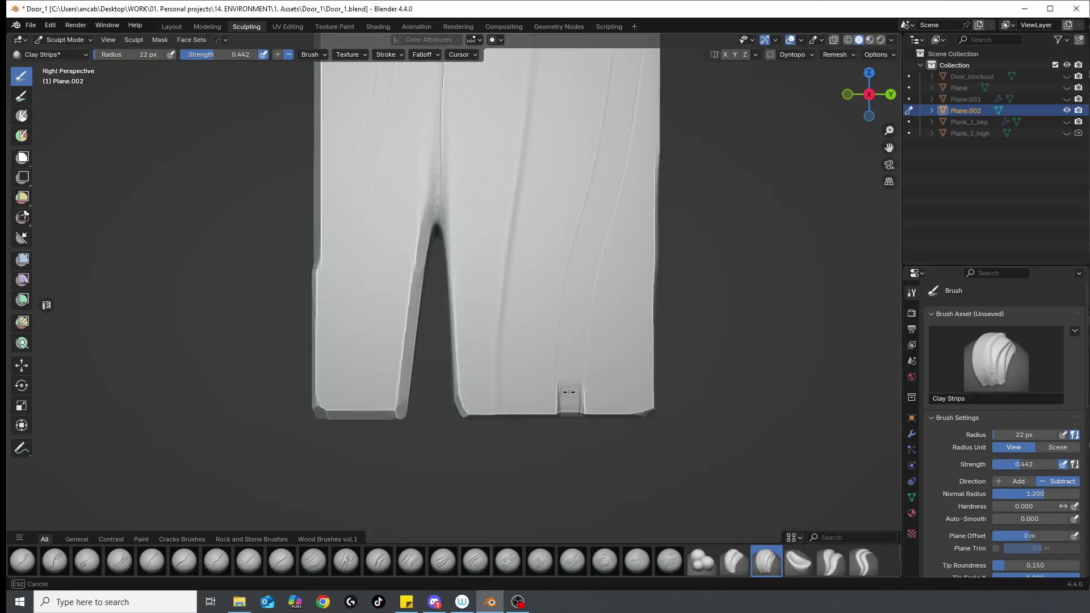
pyautogui.moveTo(549, 465)
pyautogui.mouseDown(button='middle')
pyautogui.moveTo(547, 341)
pyautogui.moveTo(523, 450)
pyautogui.moveTo(495, 300)
pyautogui.moveTo(467, 243)
pyautogui.mouseUp(button='middle')
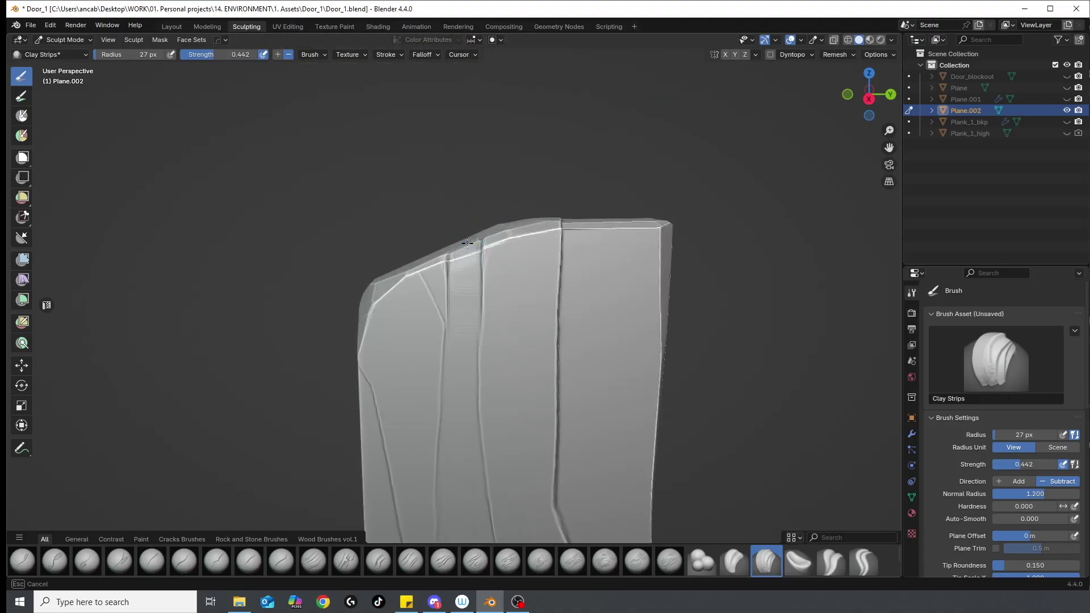
pyautogui.moveTo(467, 337)
pyautogui.mouseDown(button='middle')
pyautogui.moveTo(409, 261)
pyautogui.moveTo(450, 236)
pyautogui.mouseUp(button='middle')
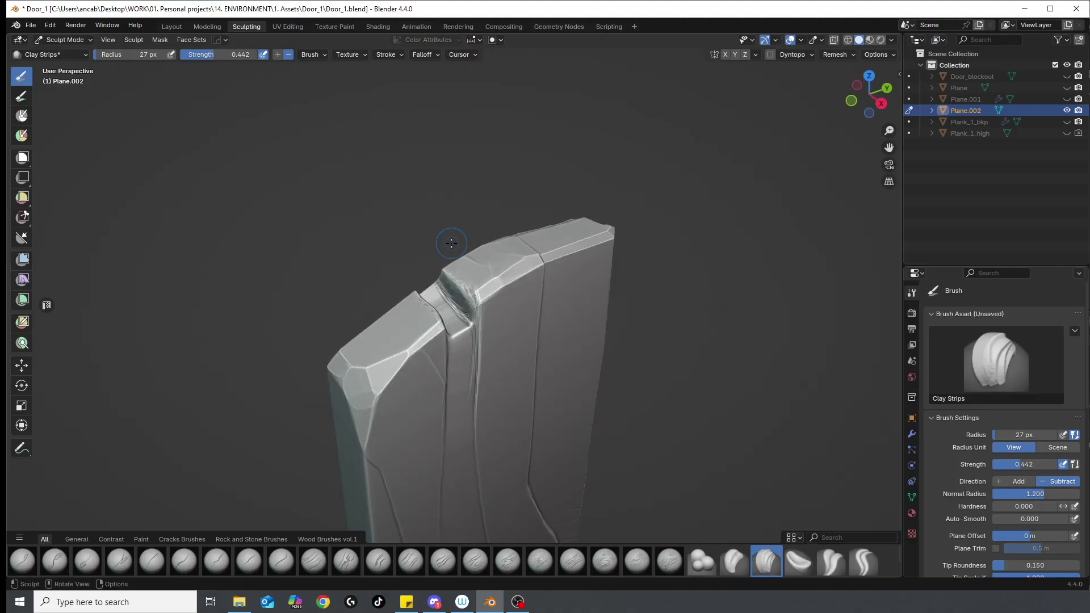
pyautogui.scroll(5, 450, 236)
pyautogui.hotkey('shift', 't')
pyautogui.moveTo(383, 278); pyautogui.dragTo(381, 259)
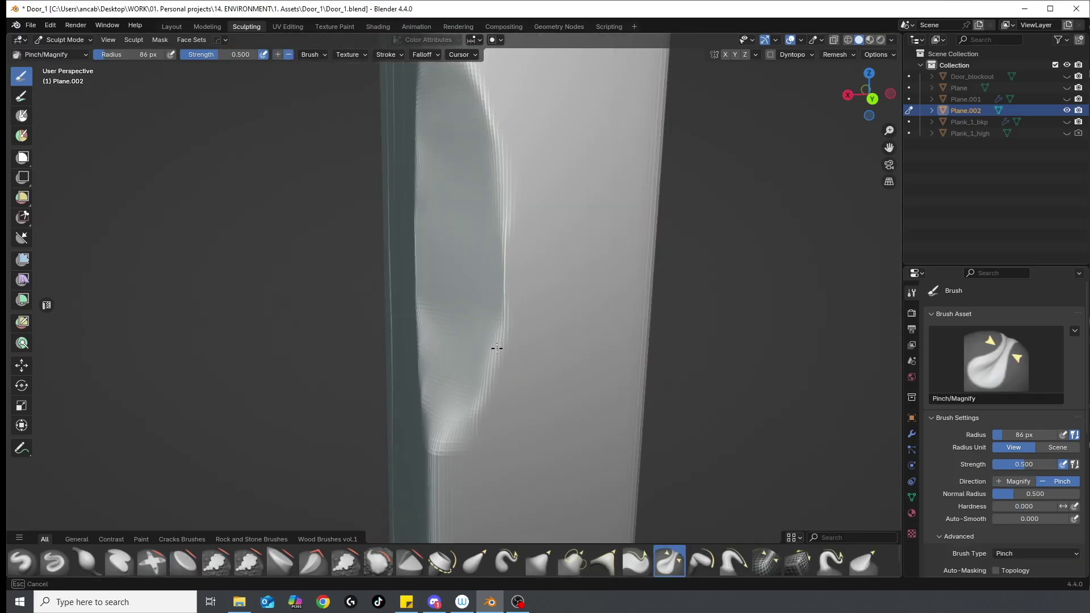
pyautogui.moveTo(515, 263); pyautogui.dragTo(474, 295, button='middle')
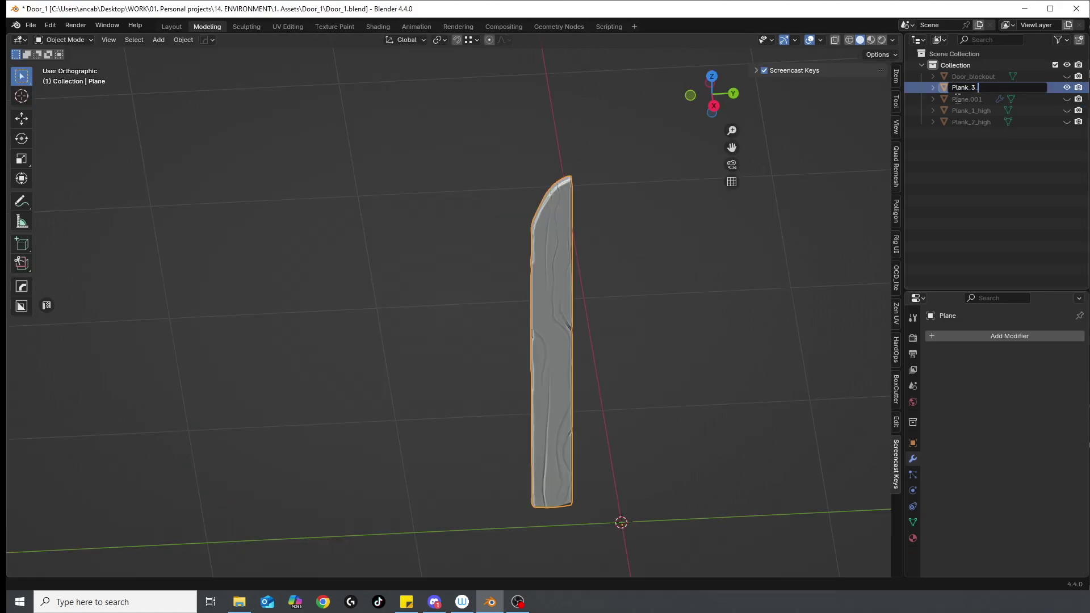
pyautogui.write('high')
# - Confirm the name Plank_3_high and reveal the hidden door blockout
pyautogui.press('Return')
pyautogui.moveTo(1068, 99); pyautogui.dragTo(1068, 105)
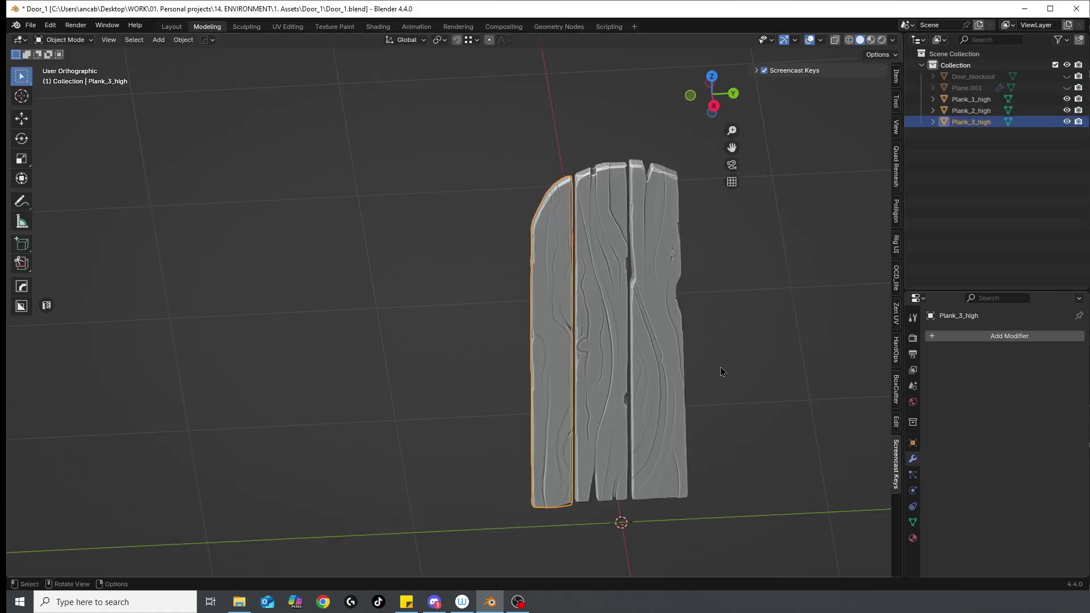
pyautogui.hotkey('alt', 'h')
pyautogui.moveTo(721, 371); pyautogui.dragTo(562, 465, button='middle')
# - Duplicate Plank_3_high, mirror the copy across Y, and view the door from above
pyautogui.hotkey('shift', 'd')
pyautogui.press('Escape')
pyautogui.hotkey('ctrl', 'm')
pyautogui.press('y')
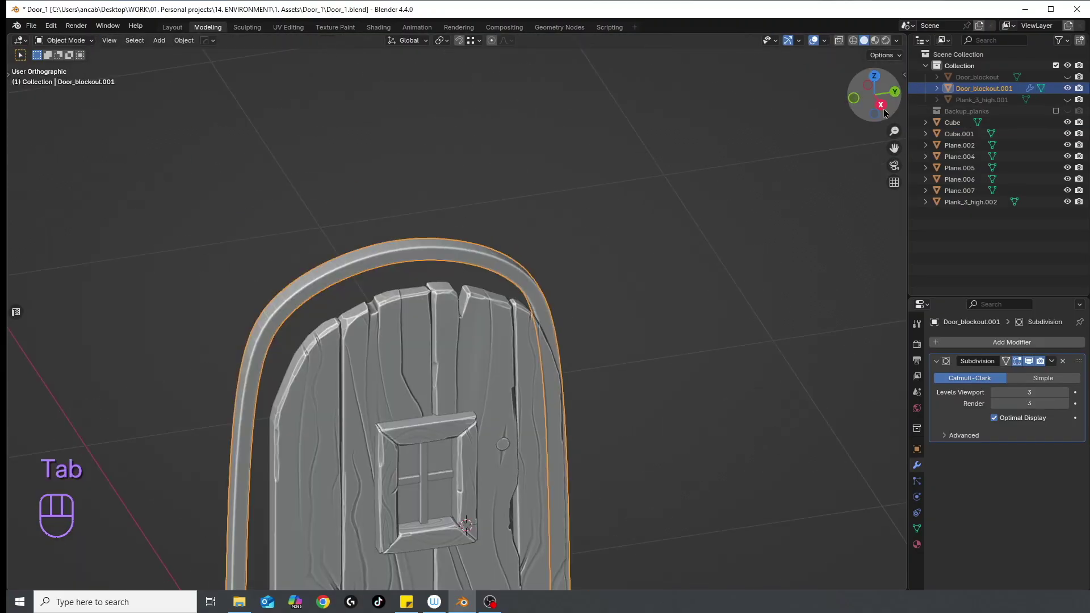
pyautogui.press('KP_7')
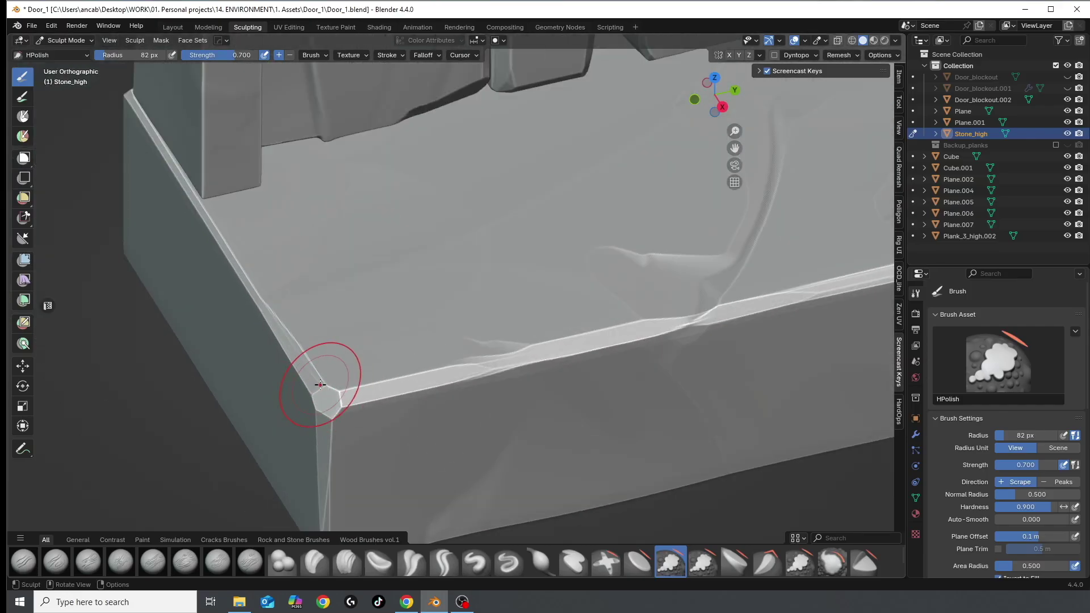
# - Orbit around the stone step to inspect its scraped, faceted corners
pyautogui.moveTo(338, 411); pyautogui.dragTo(593, 438, button='middle')
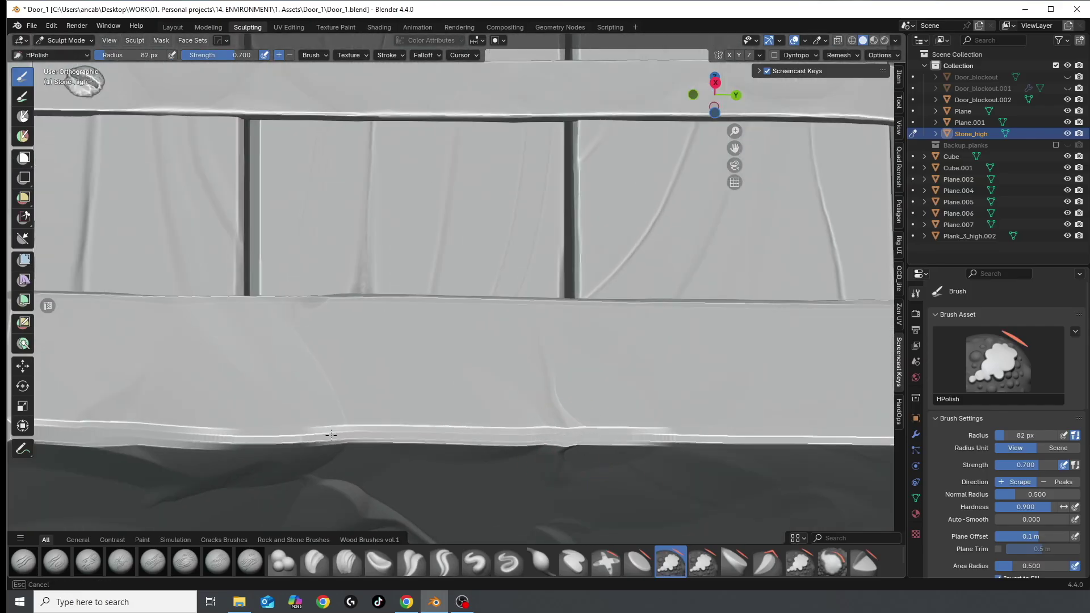
pyautogui.moveTo(273, 434); pyautogui.dragTo(634, 393, button='middle')
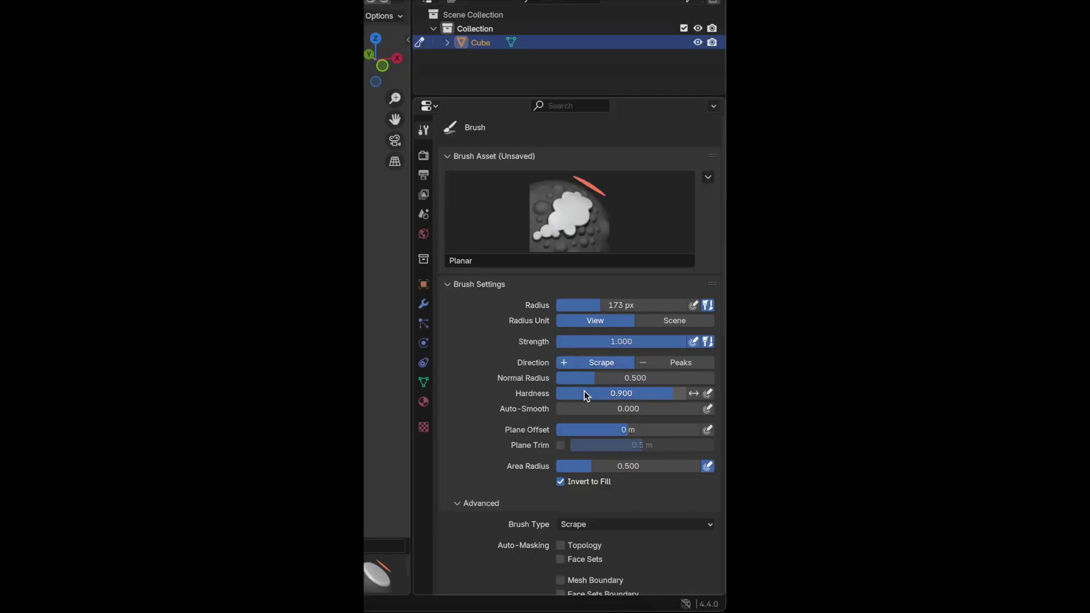
# - Set the scrape brush Plane Offset to 0.1 m and Stroke Spacing to 4%
pyautogui.click(624, 428)
pyautogui.write('.1')
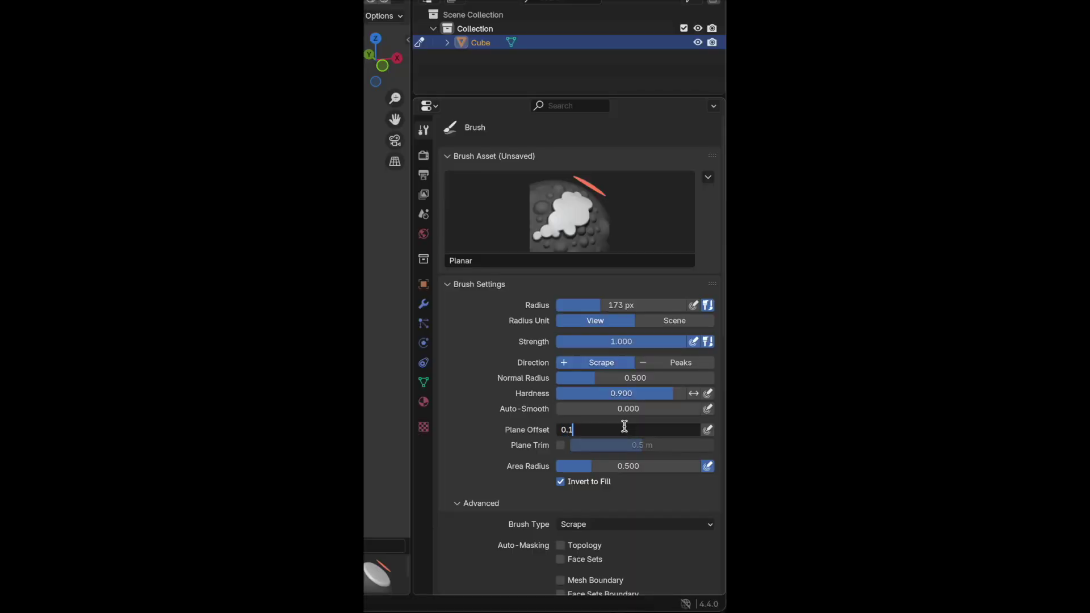
pyautogui.scroll(-3, 486, 455)
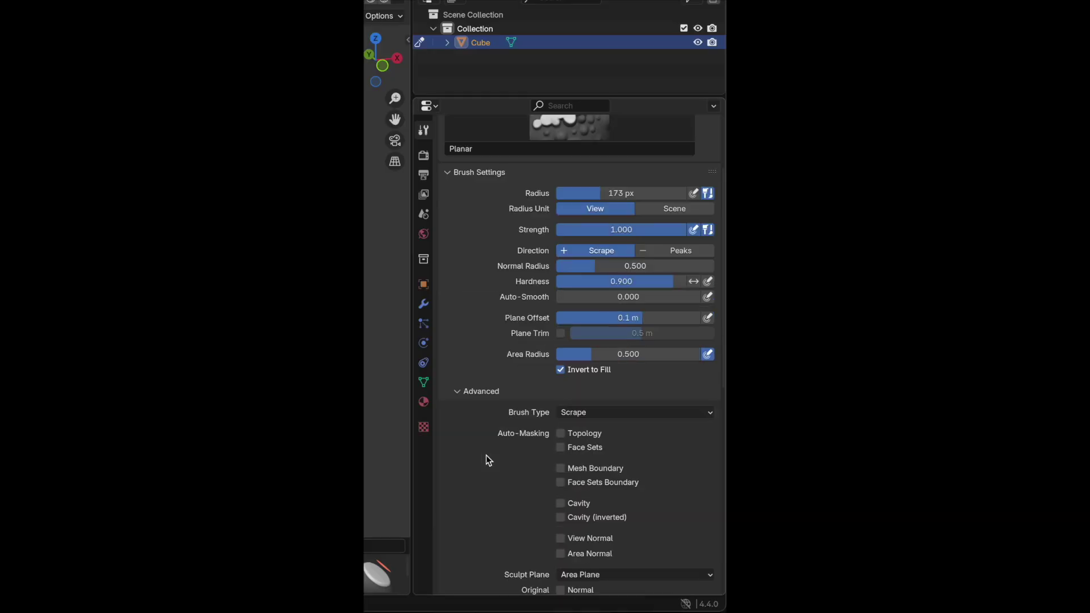
pyautogui.scroll(-2, 486, 456)
pyautogui.scroll(-1, 487, 459)
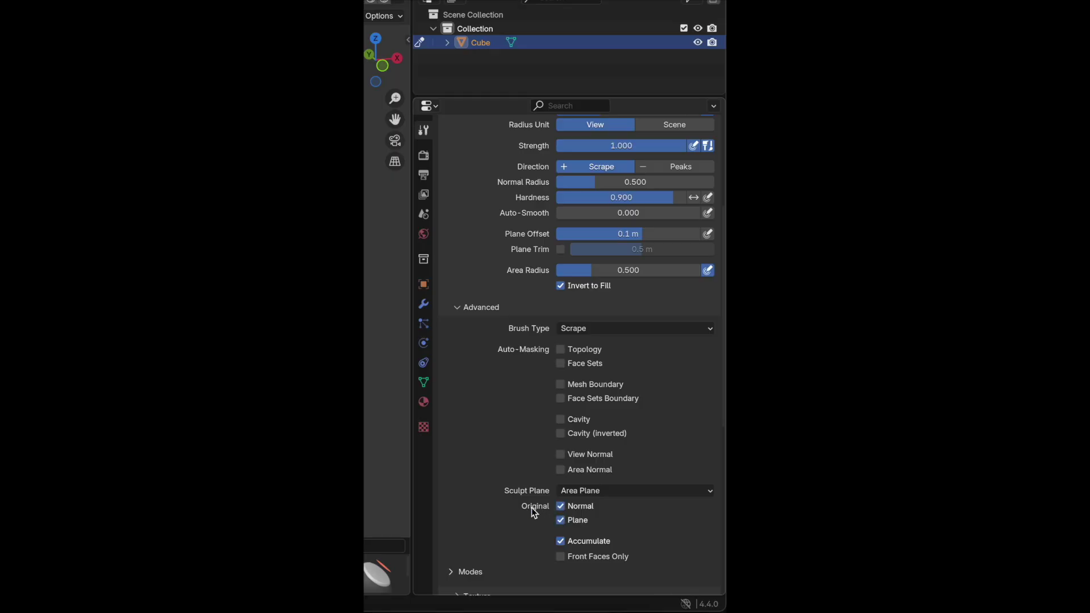
pyautogui.scroll(-4, 532, 508)
pyautogui.scroll(-1, 527, 506)
pyautogui.scroll(-2, 527, 506)
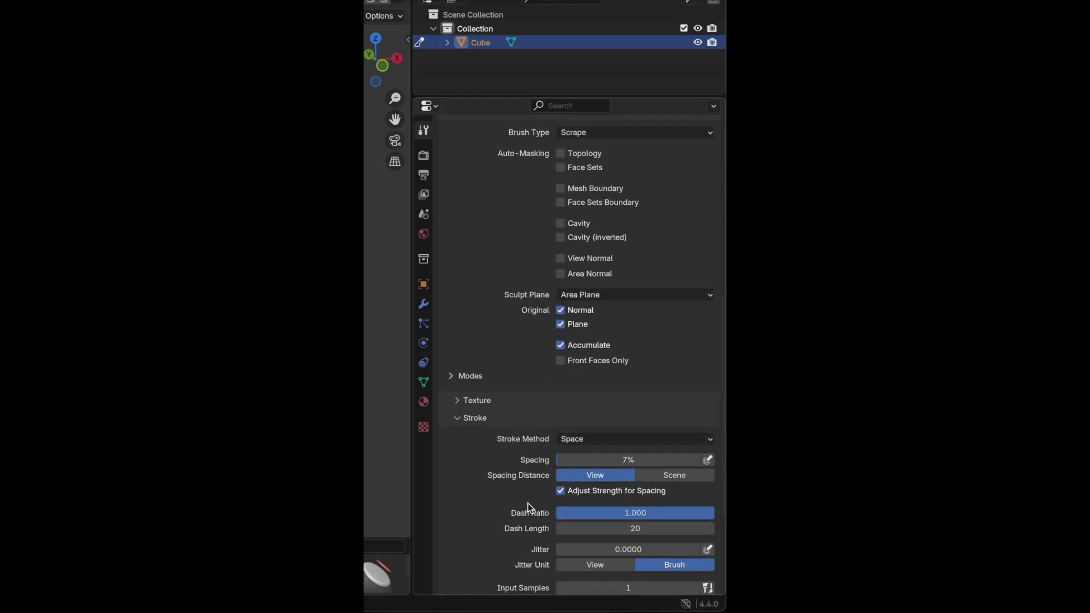
pyautogui.click(557, 459)
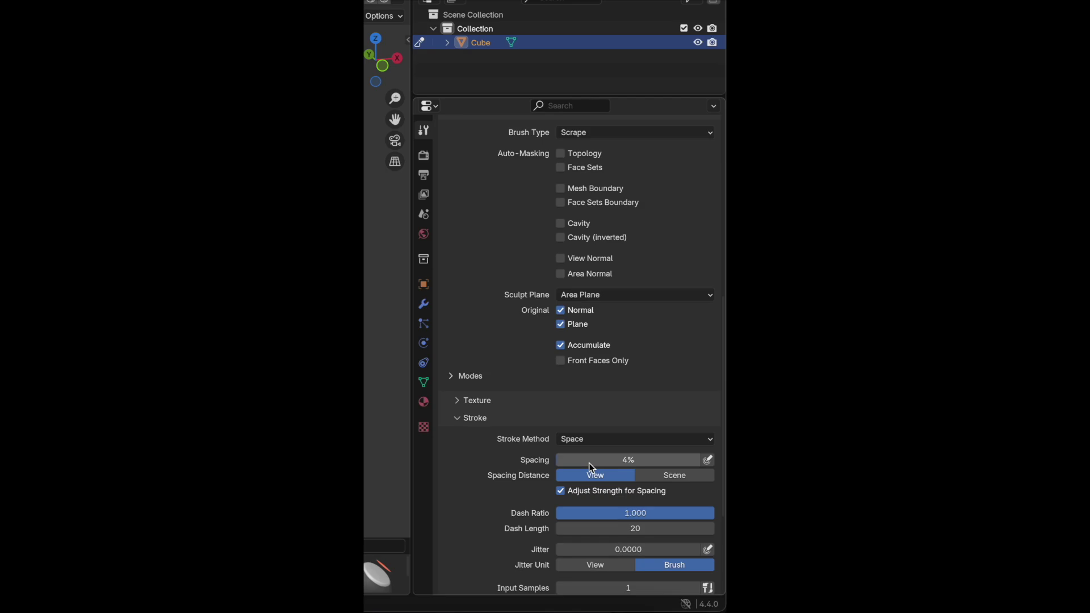
pyautogui.scroll(4, 588, 463)
pyautogui.scroll(2, 588, 462)
pyautogui.scroll(6, 588, 462)
pyautogui.scroll(2, 589, 463)
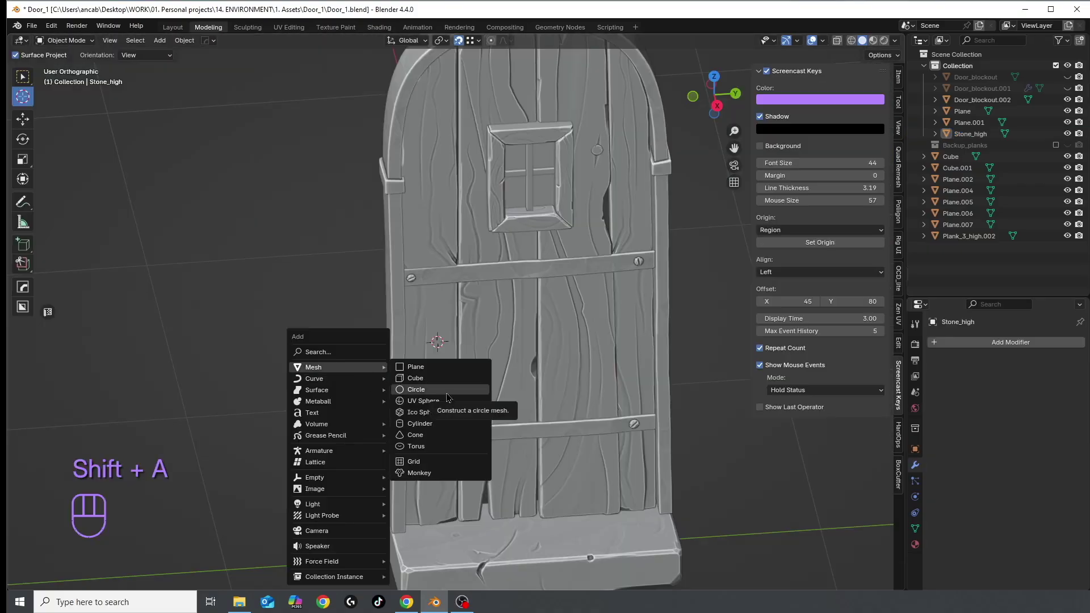
# - Add a circle rotated 90° on Y to face the door for the knocker ring
pyautogui.click(446, 393)
pyautogui.press('r')
pyautogui.press('y')
pyautogui.press('9')
pyautogui.press('0')
pyautogui.press('Return')
# - Extrude and scale the circle's edge into the knocker's ring rims
pyautogui.press('s')
pyautogui.press('s')
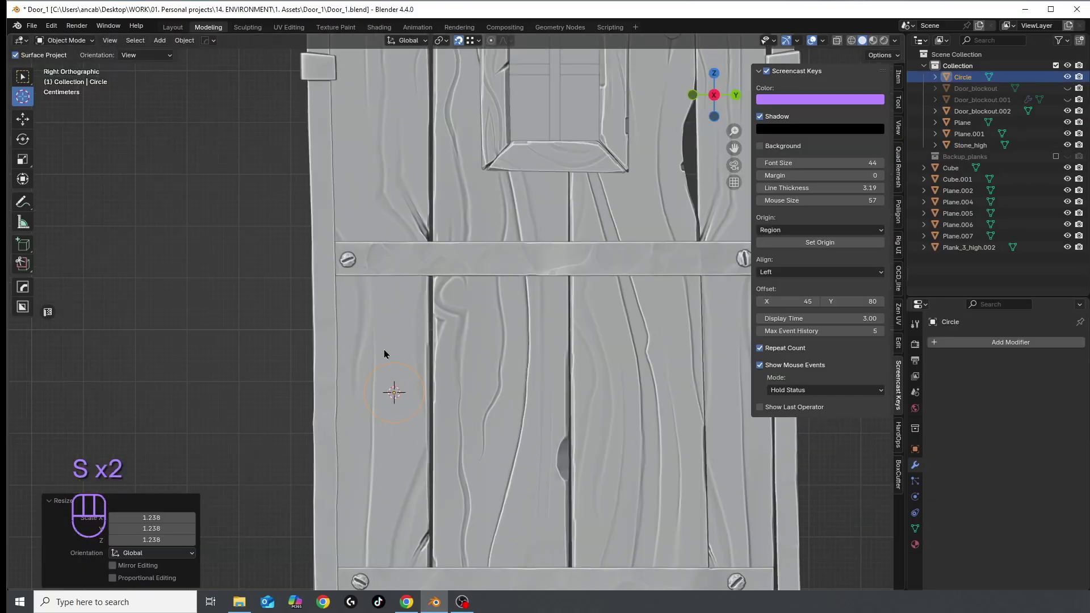
pyautogui.press('Tab')
pyautogui.press('e')
pyautogui.click(478, 388)
pyautogui.press('s')
pyautogui.hotkey('shift', 'x')
pyautogui.press('Tab')
pyautogui.press('Tab')
pyautogui.press('2')
pyautogui.keyDown('alt'); pyautogui.click(431, 415); pyautogui.keyUp('alt')
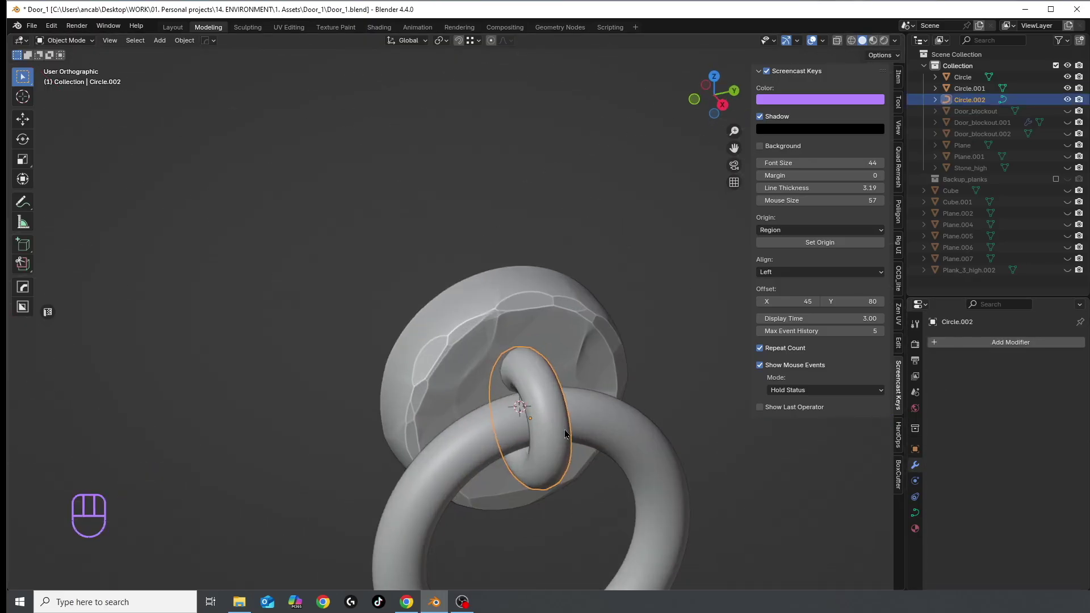
# - Sculpt the knocker rings and plate, then return to Object Mode
pyautogui.hotkey('ctrl', 'pagedown')
pyautogui.moveTo(438, 312); pyautogui.dragTo(470, 304, button='middle')
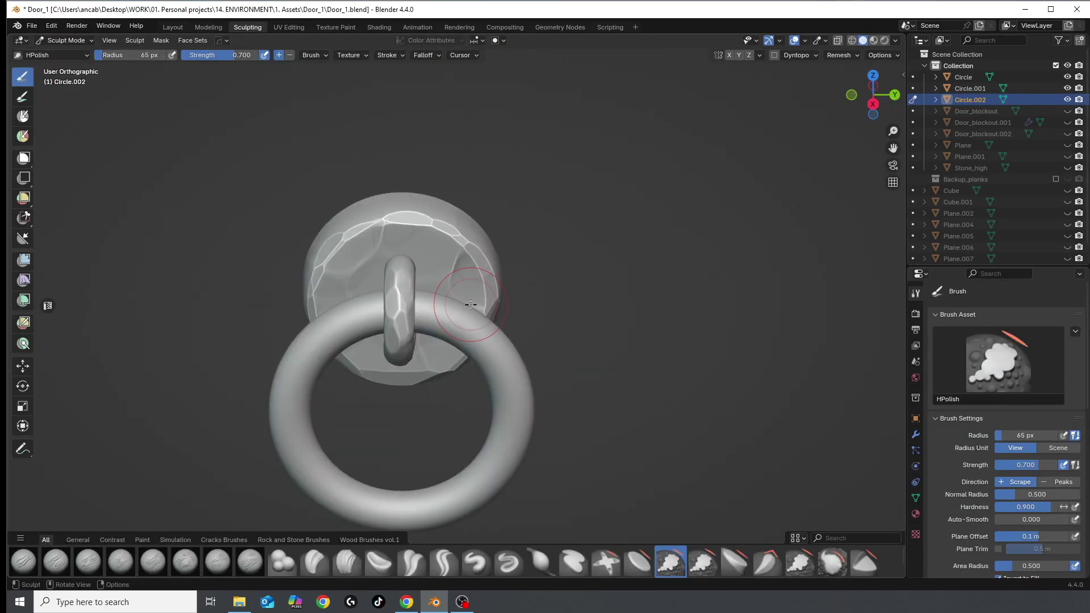
pyautogui.scroll(5, 470, 304)
pyautogui.moveTo(396, 341)
pyautogui.mouseDown(button='middle')
pyautogui.moveTo(450, 304)
pyautogui.moveTo(443, 323)
pyautogui.mouseUp(button='middle')
pyautogui.scroll(-5, 468, 319)
pyautogui.scroll(3, 341, 389)
pyautogui.hotkey('ctrl', 'pageup')
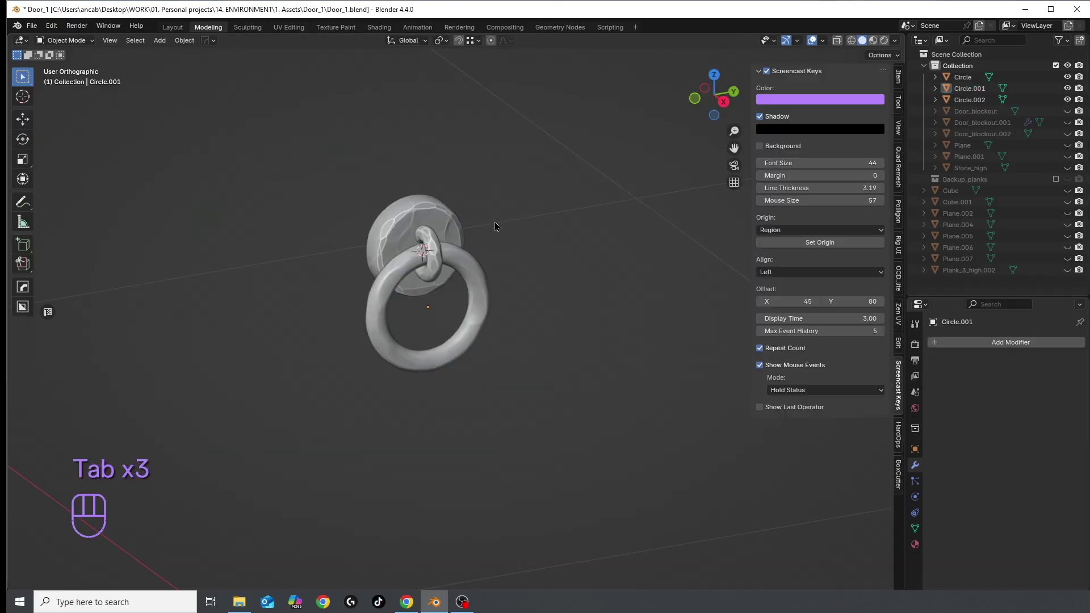
# - Reveal the door parts, isolate a plank, and inspect the finished teal-textured door
pyautogui.hotkey('alt', 'h')
pyautogui.scroll(-4, 495, 225)
pyautogui.press('h')
pyautogui.scroll(4, 577, 357)
pyautogui.click(365, 390)
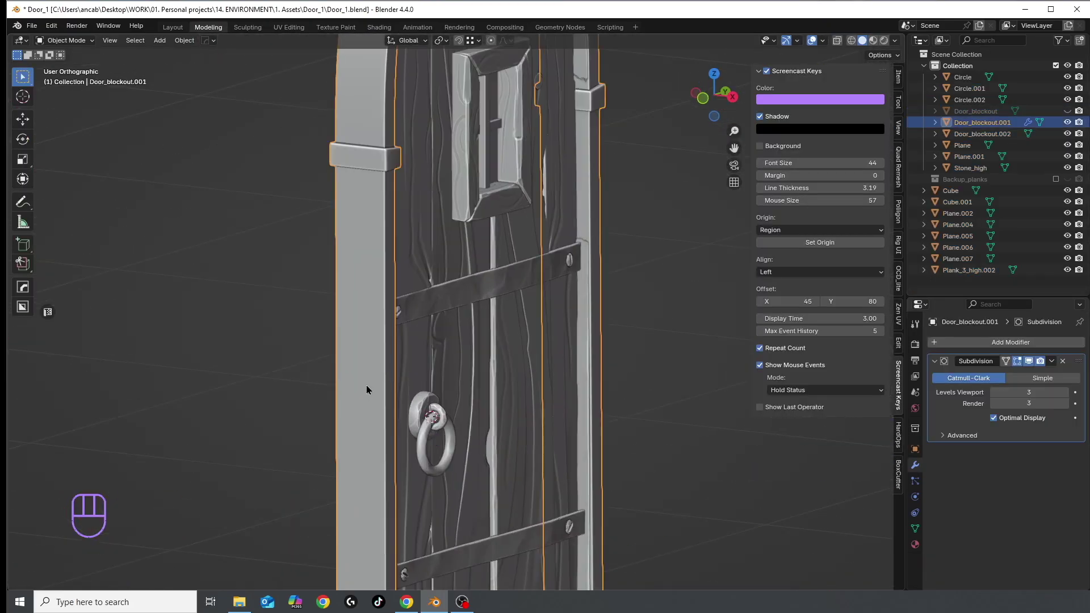
pyautogui.scroll(-4, 365, 389)
pyautogui.hotkey('shift', 'h')
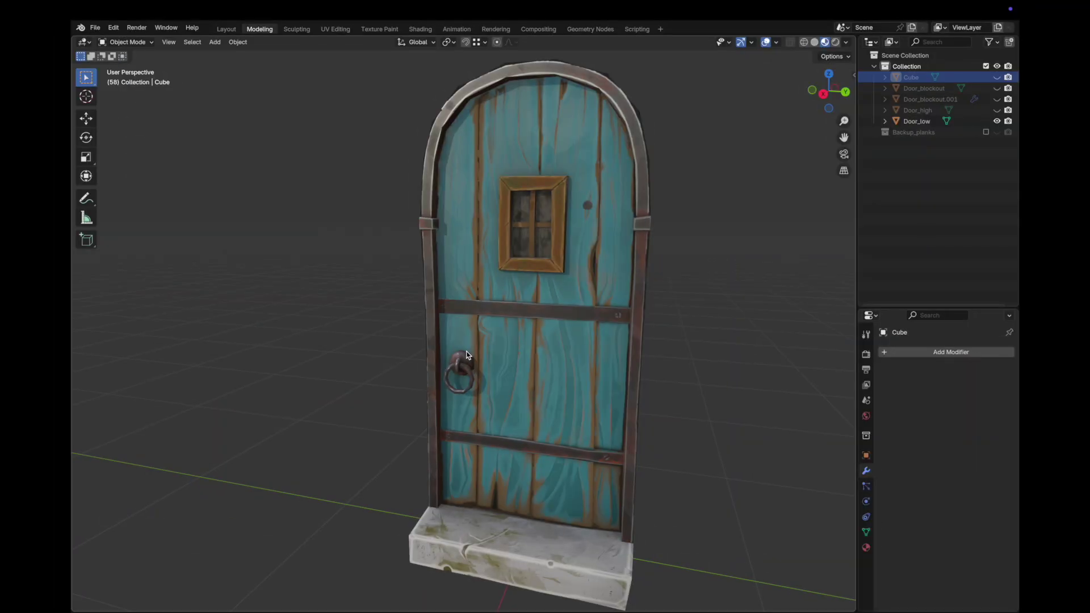
pyautogui.moveTo(467, 329)
pyautogui.mouseDown(button='middle')
pyautogui.moveTo(500, 329)
pyautogui.moveTo(568, 366)
pyautogui.moveTo(495, 350)
pyautogui.moveTo(497, 333)
pyautogui.moveTo(475, 323)
pyautogui.mouseUp(button='middle')
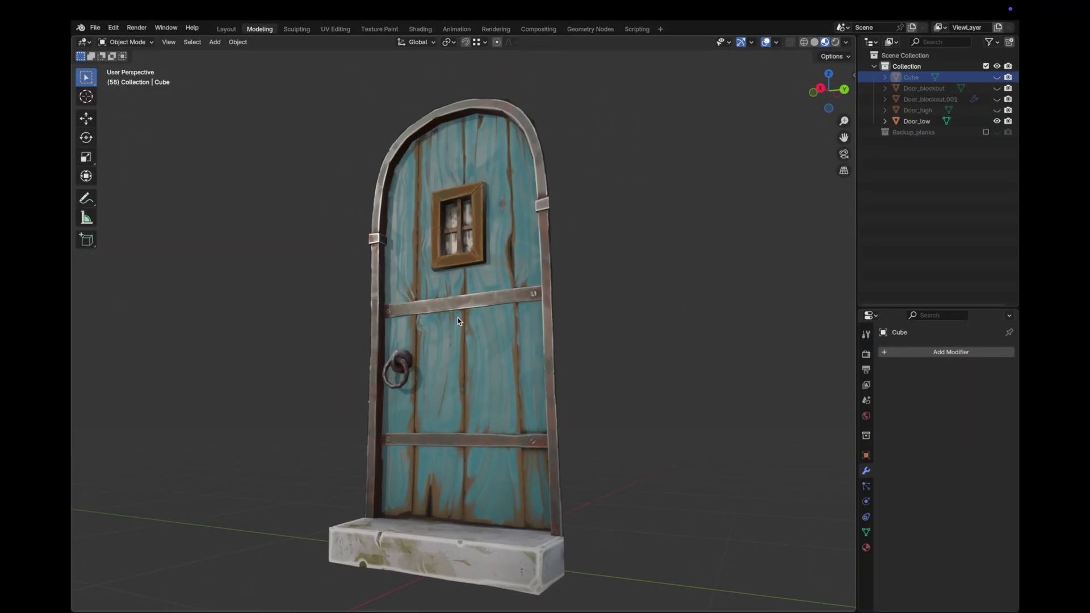